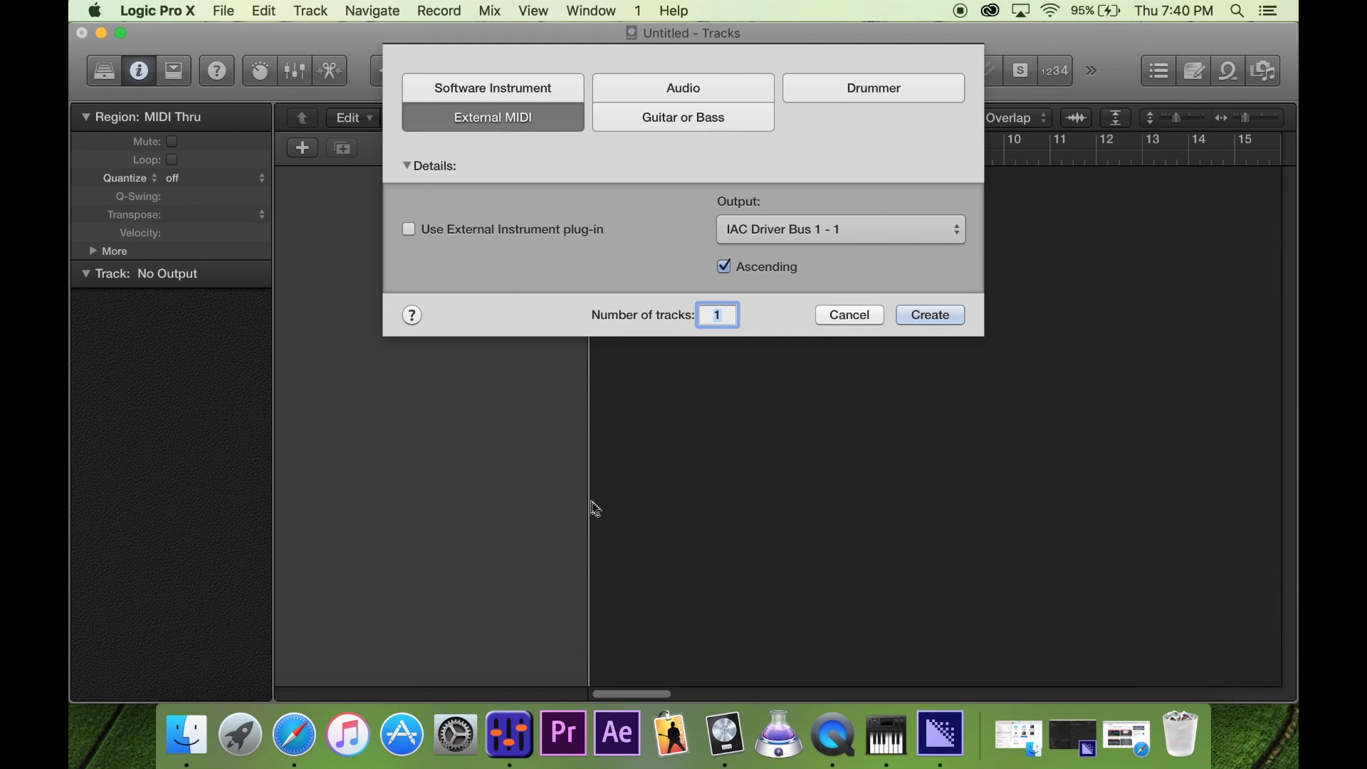
Step: Bring the DMXIS lighting console to the front from the Dock
click(509, 733)
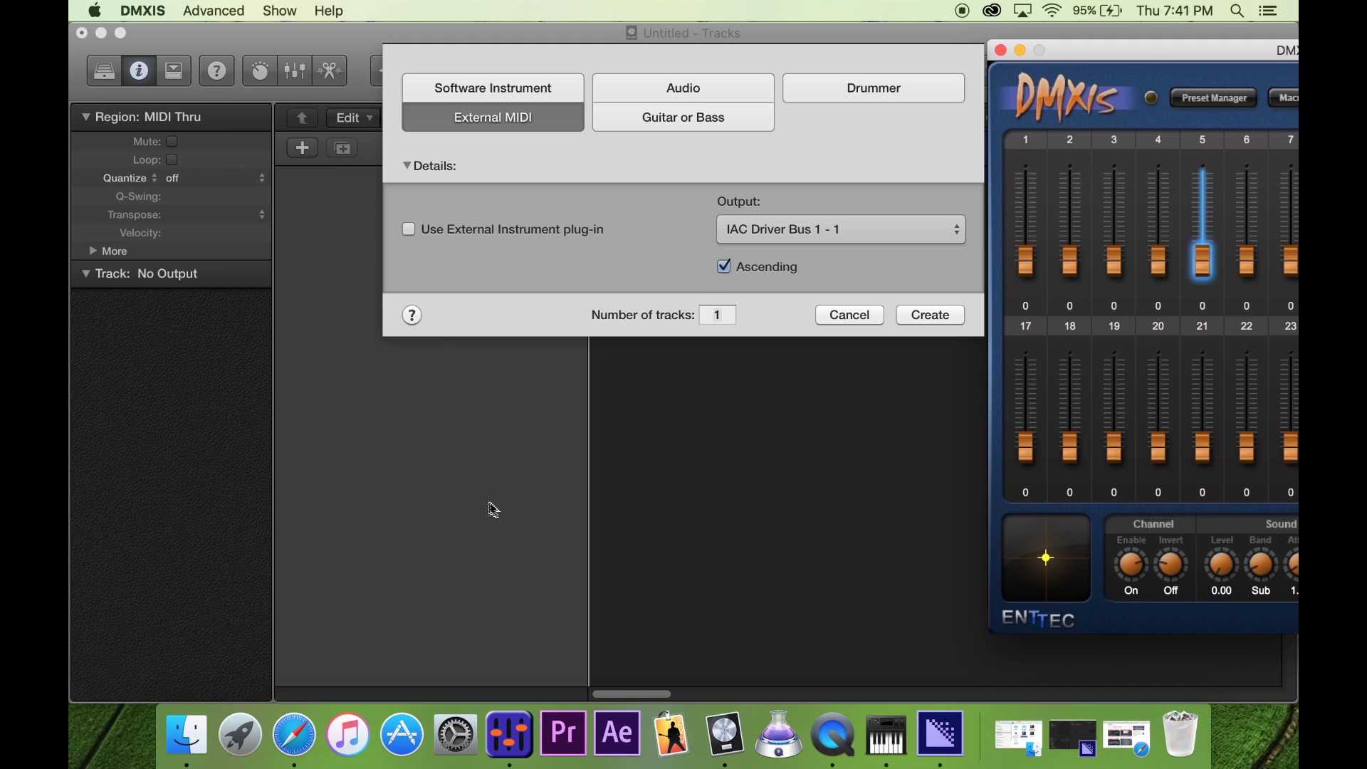
Step: Test DMXIS faders 5 and 6, leave channel 5 selected at 0, and return to Logic
mouse_move(1096, 54)
mouse_down()
mouse_move(972, 56)
mouse_move(1089, 113)
mouse_move(1098, 51)
mouse_up()
drag(1202, 308, 1223, 402)
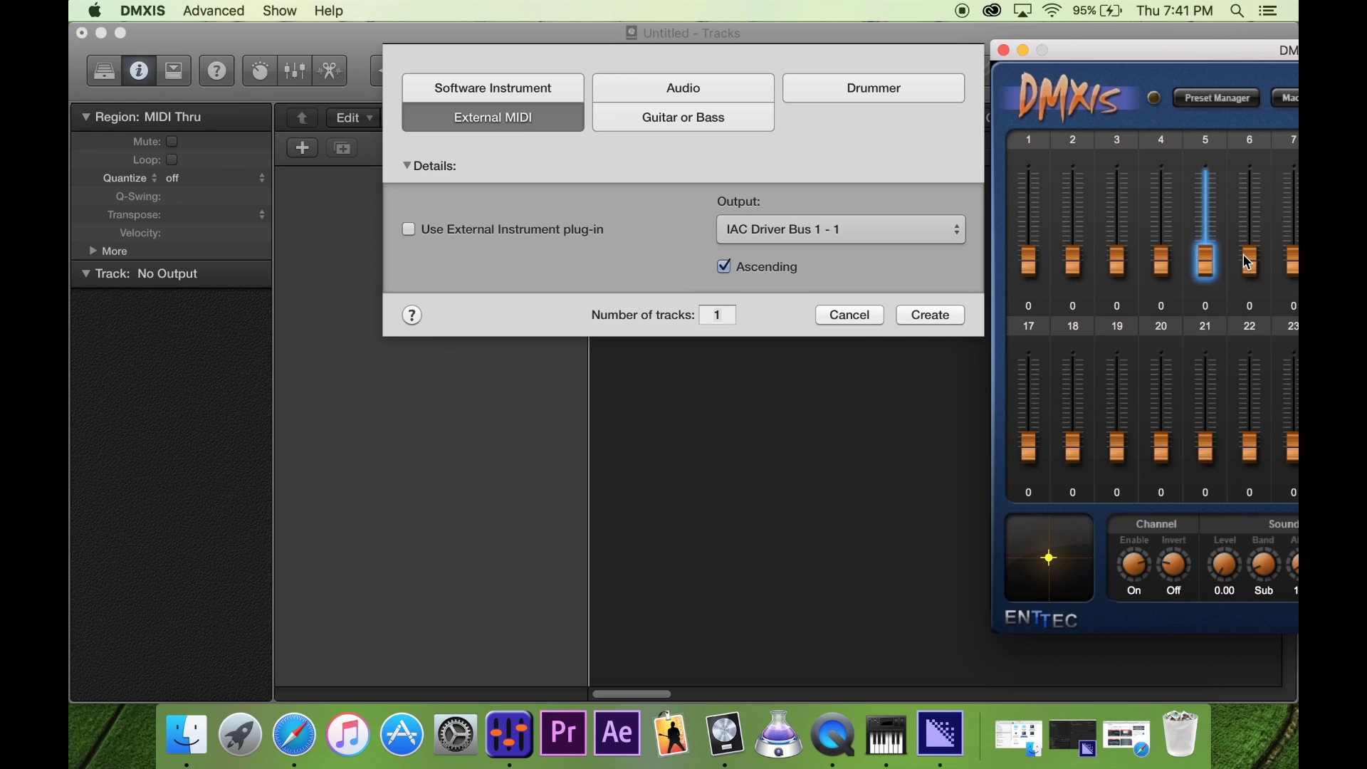
shift+click(1251, 264)
drag(1247, 263, 1230, 668)
click(1173, 267)
click(1210, 273)
click(485, 118)
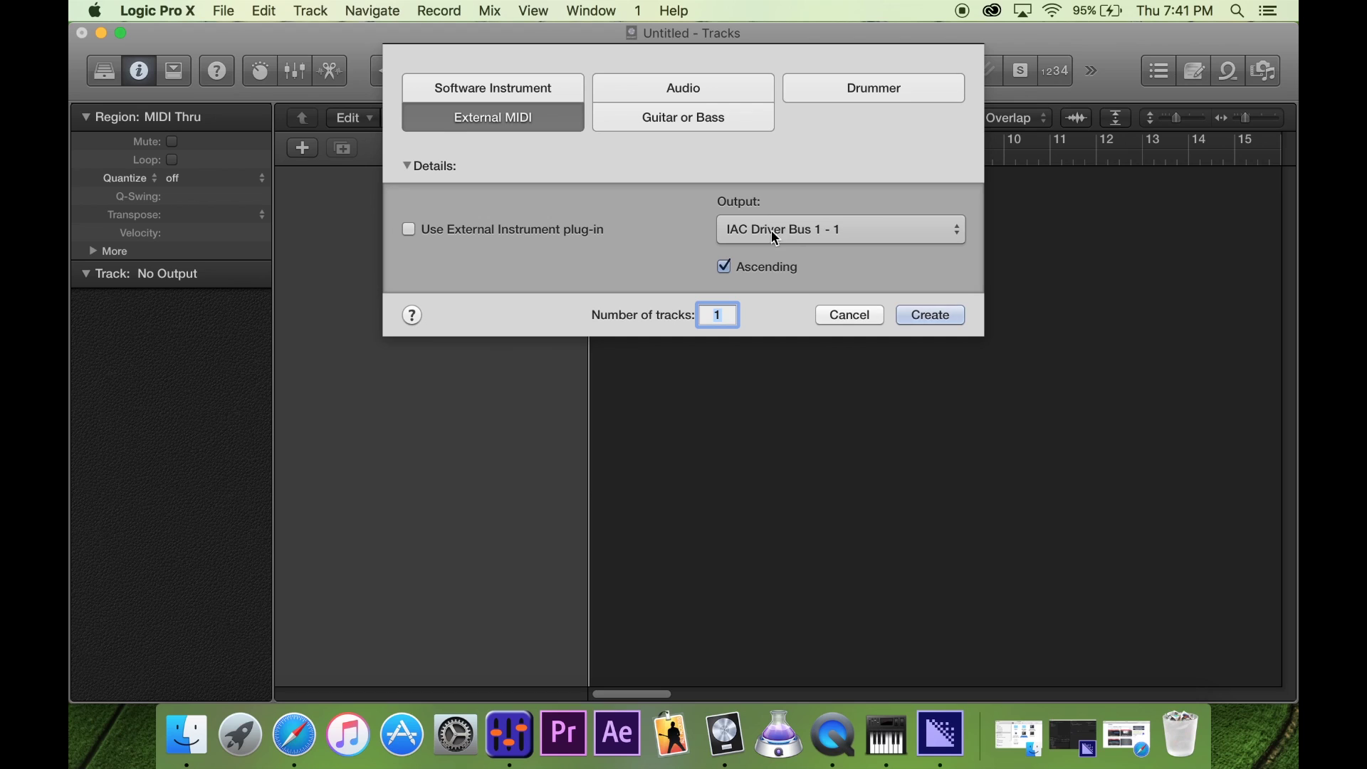
Step: Create the IAC Driver Bus 1 1 External MIDI track, fit the layout, and show Ch. 1 Volume automation
click(928, 321)
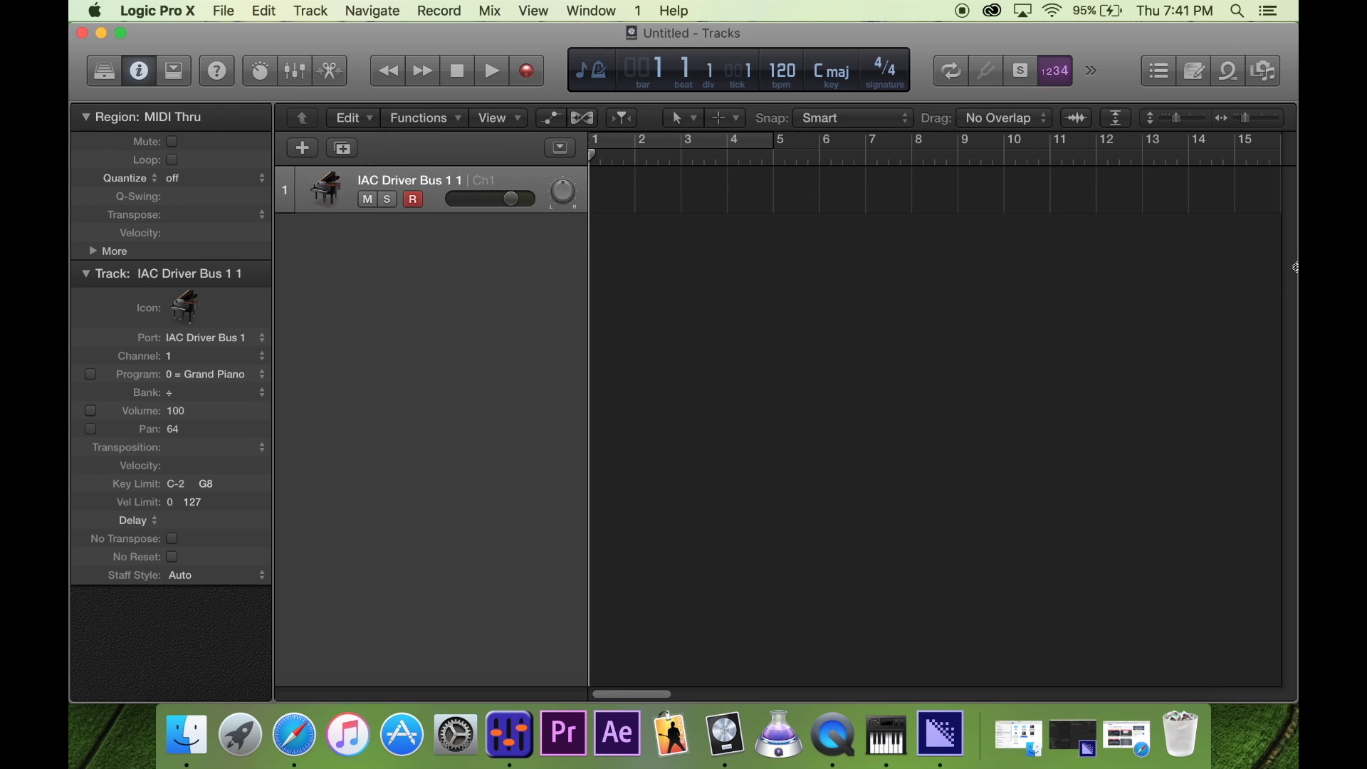
drag(1290, 252, 986, 285)
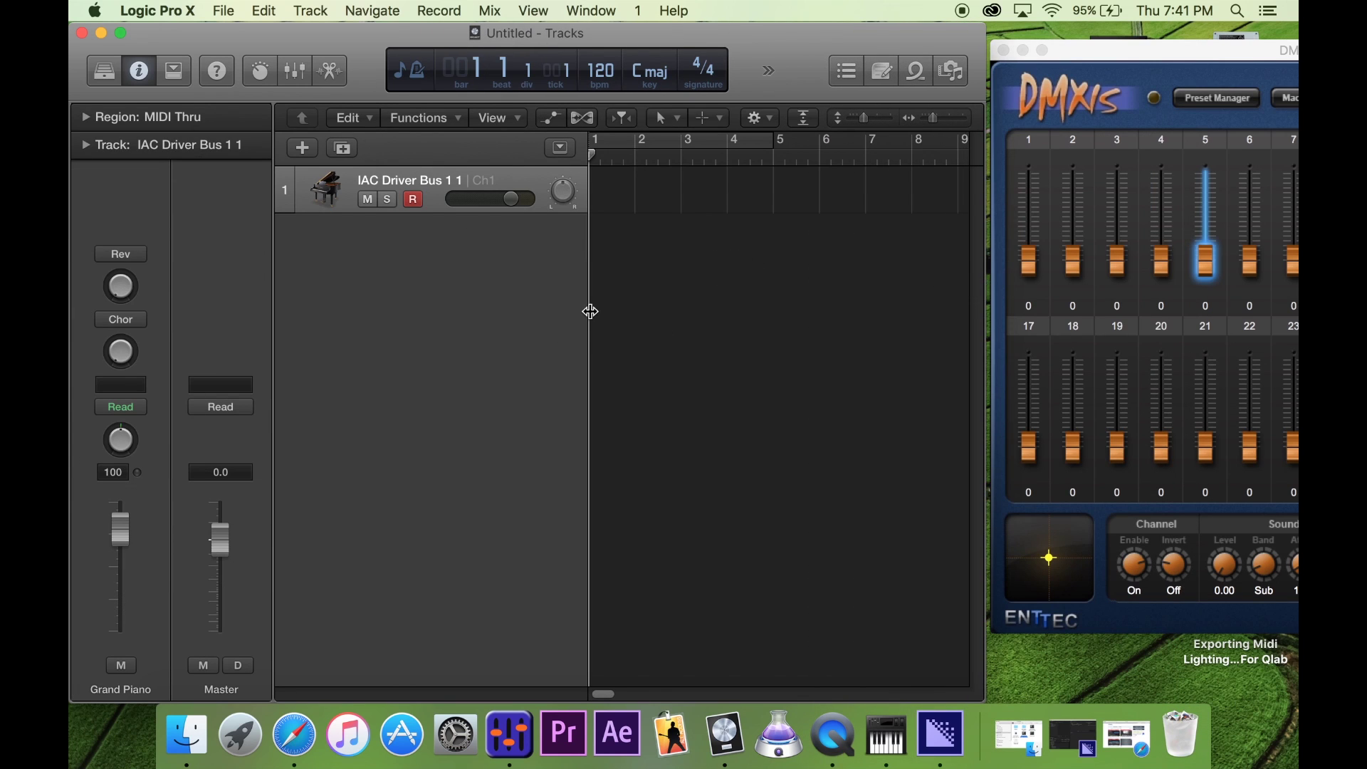
drag(589, 308, 506, 327)
drag(462, 209, 486, 396)
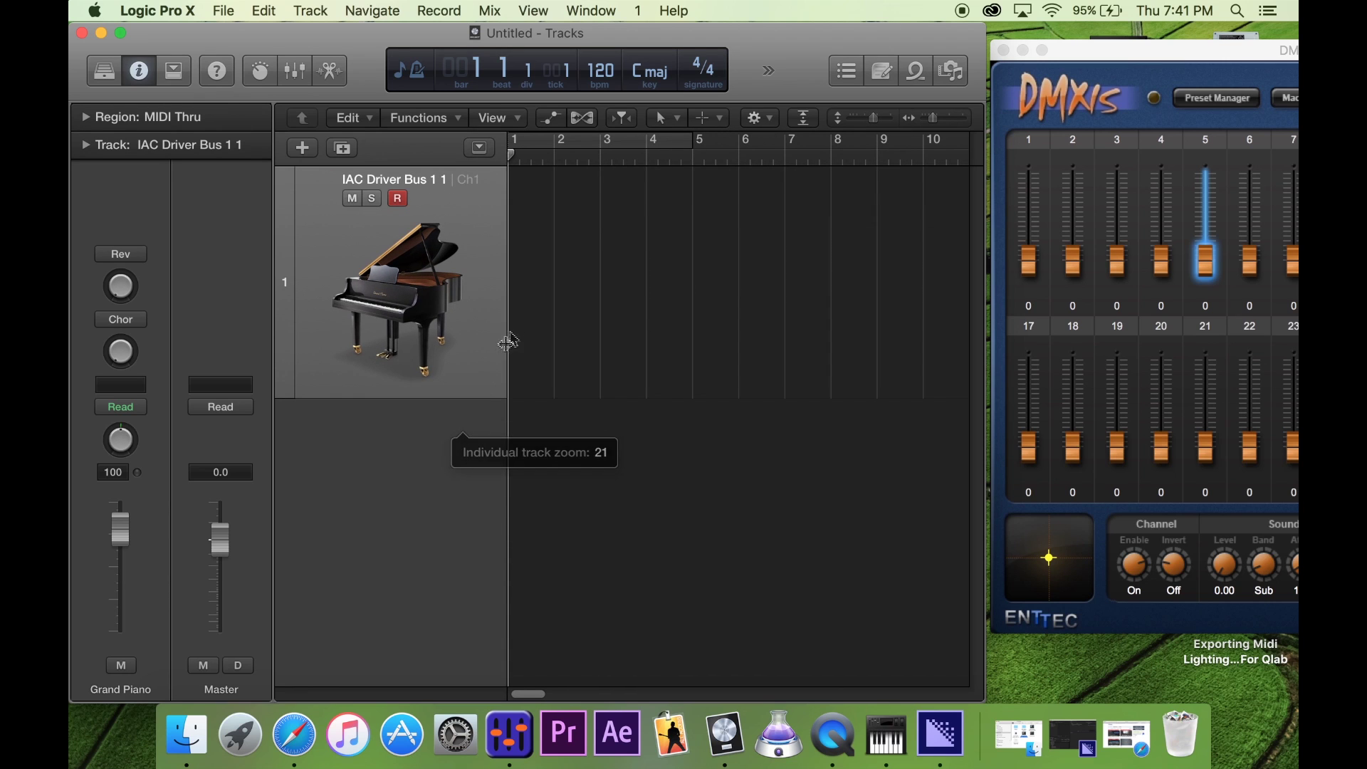
drag(507, 305, 541, 324)
click(550, 119)
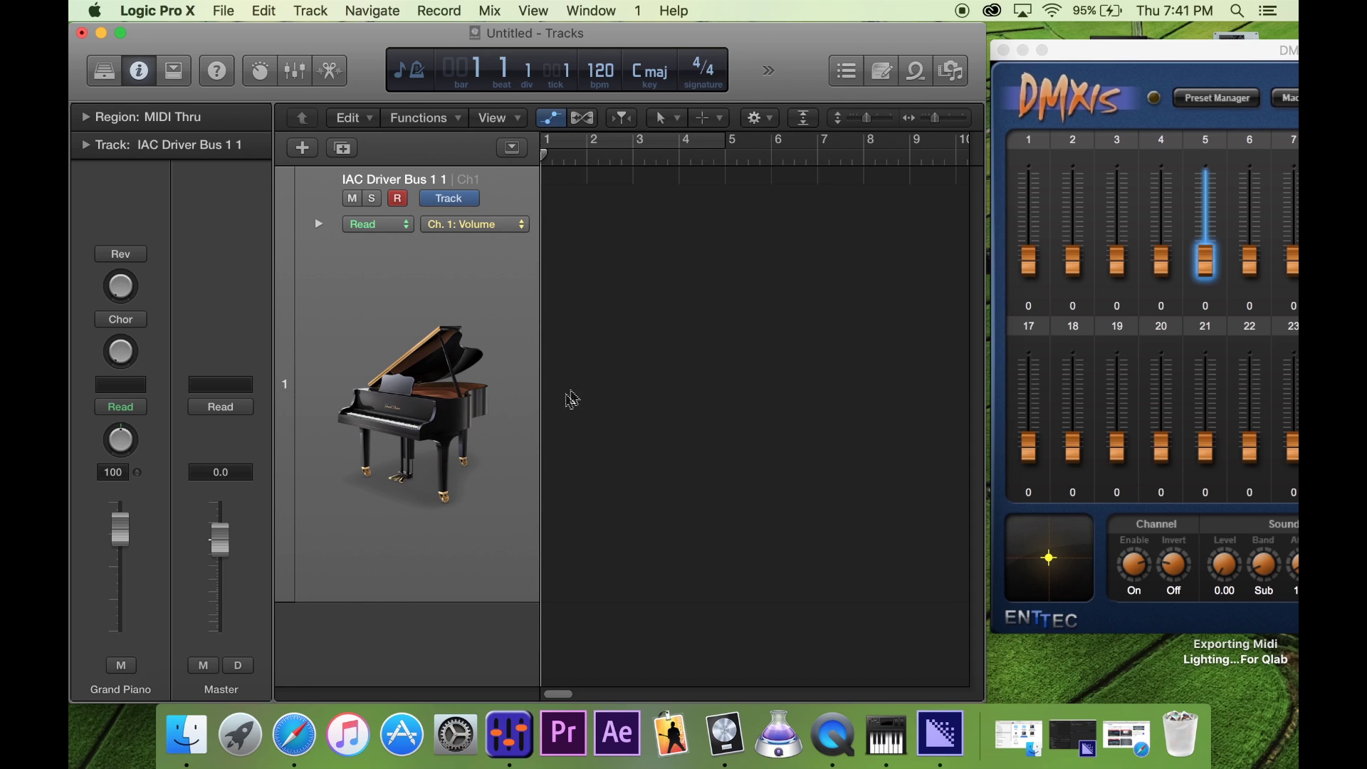
Step: Draw a volume automation ramp from 0 up to 126 just after bar 1
click(553, 121)
click(552, 123)
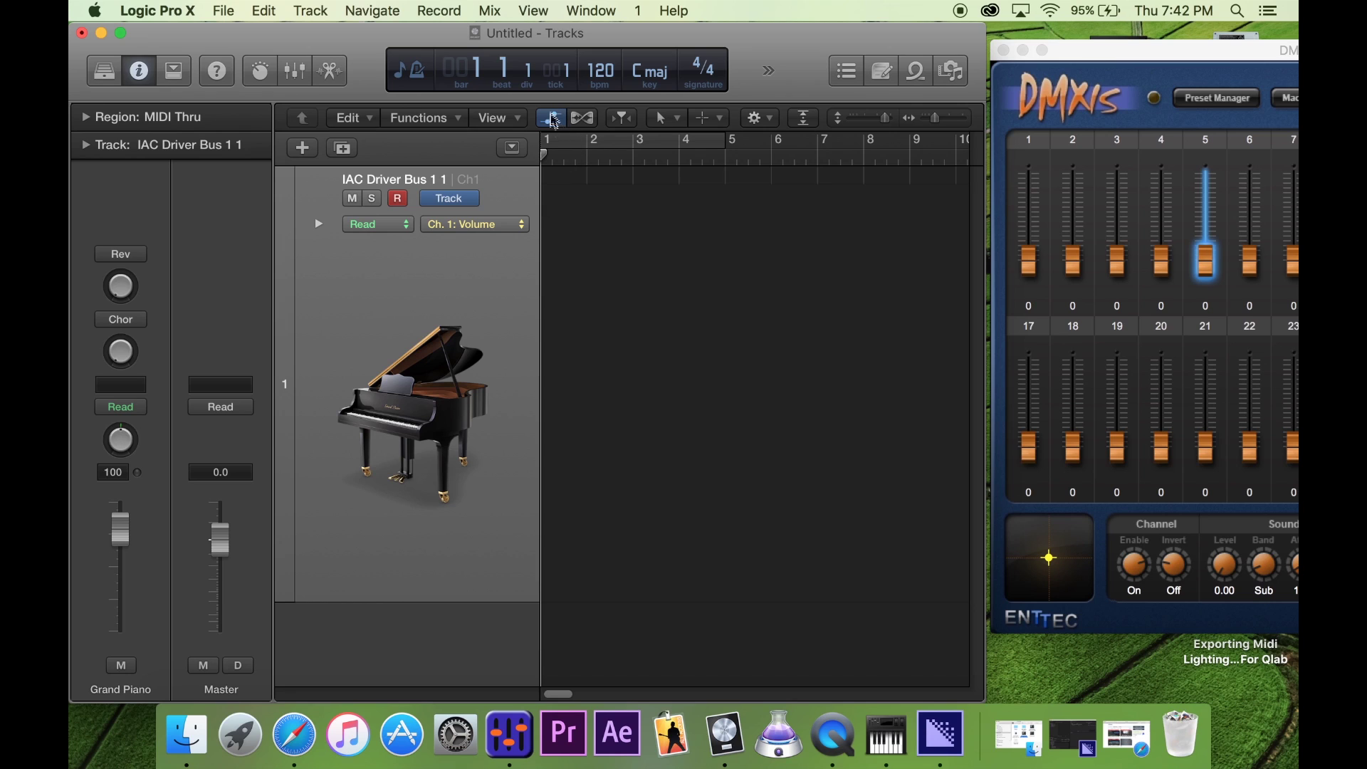
click(568, 427)
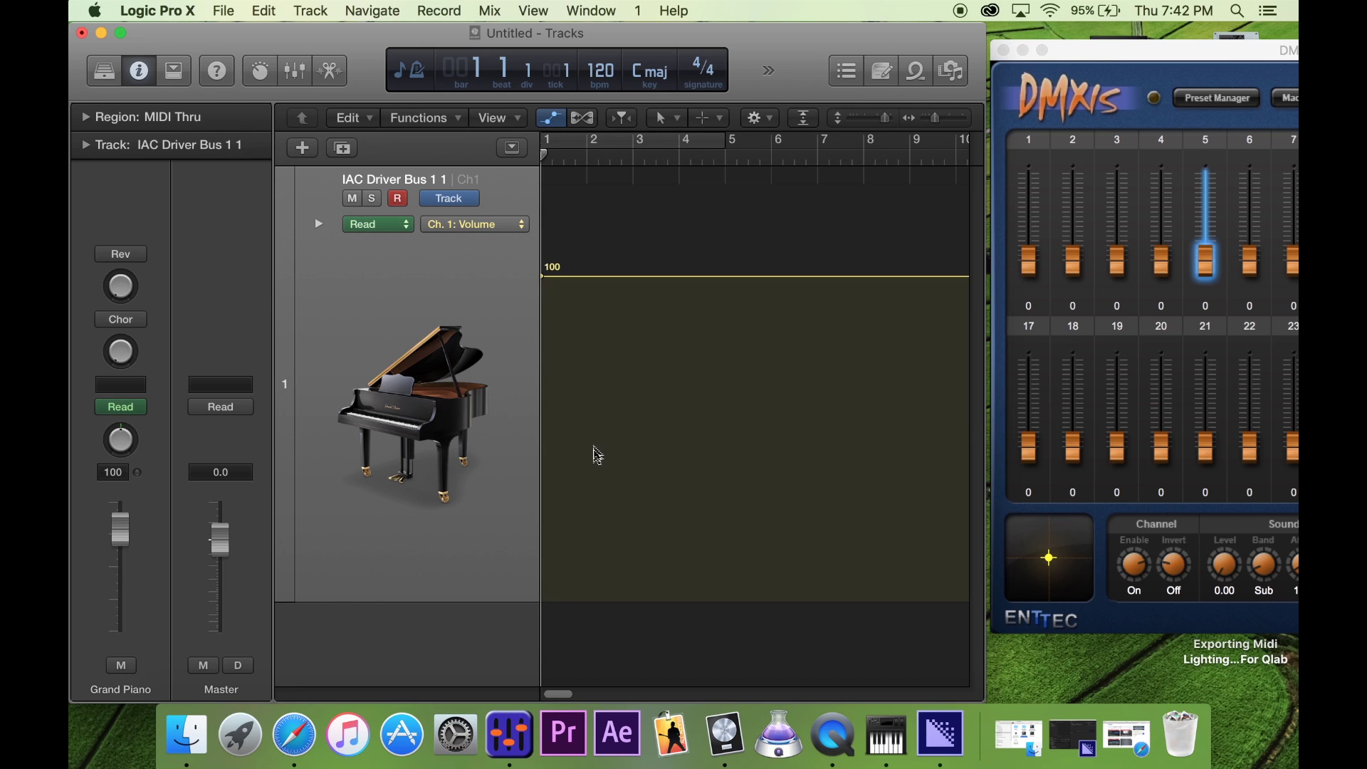
drag(600, 429, 600, 191)
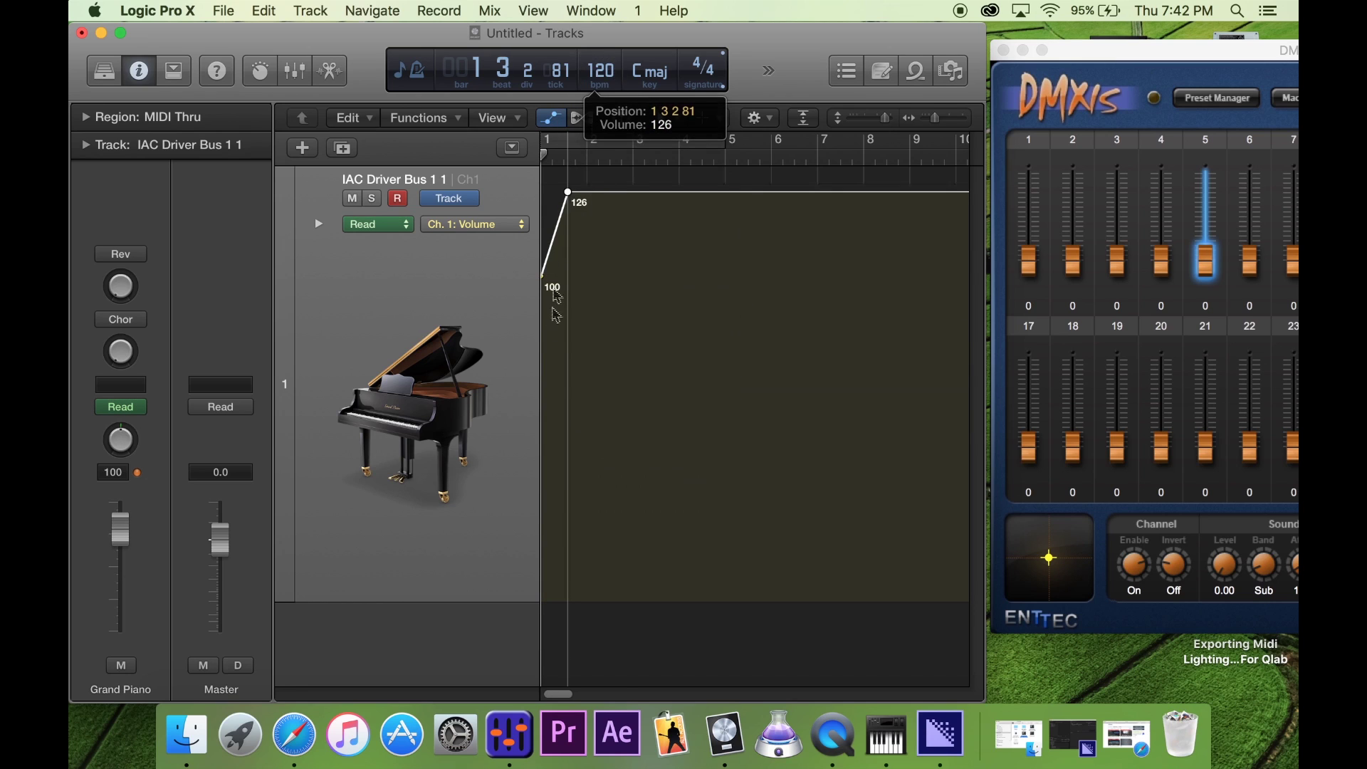
drag(546, 281, 533, 640)
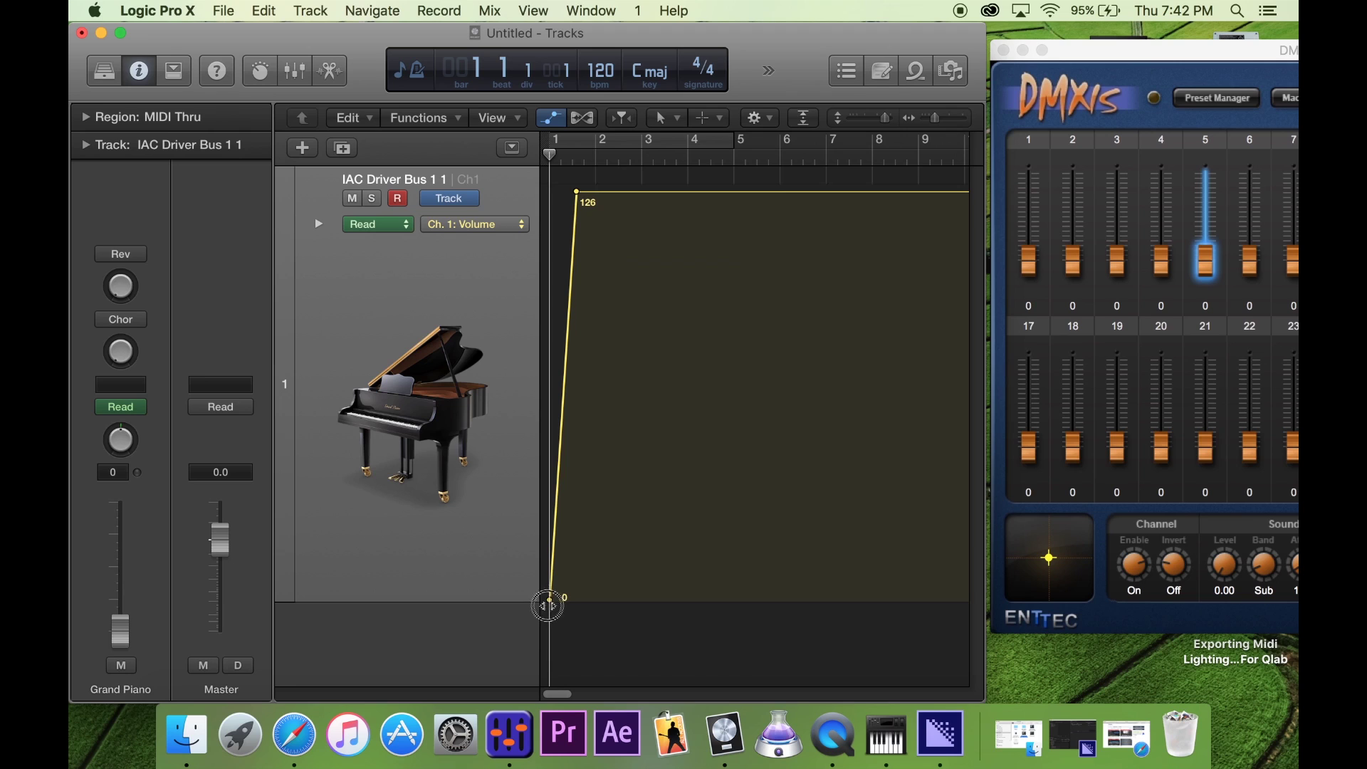
click(614, 192)
drag(614, 86, 614, 86)
Step: Hold 126 until bar 5, drop to 0, and set a cycle over bars 1–8
click(736, 193)
drag(793, 195, 763, 600)
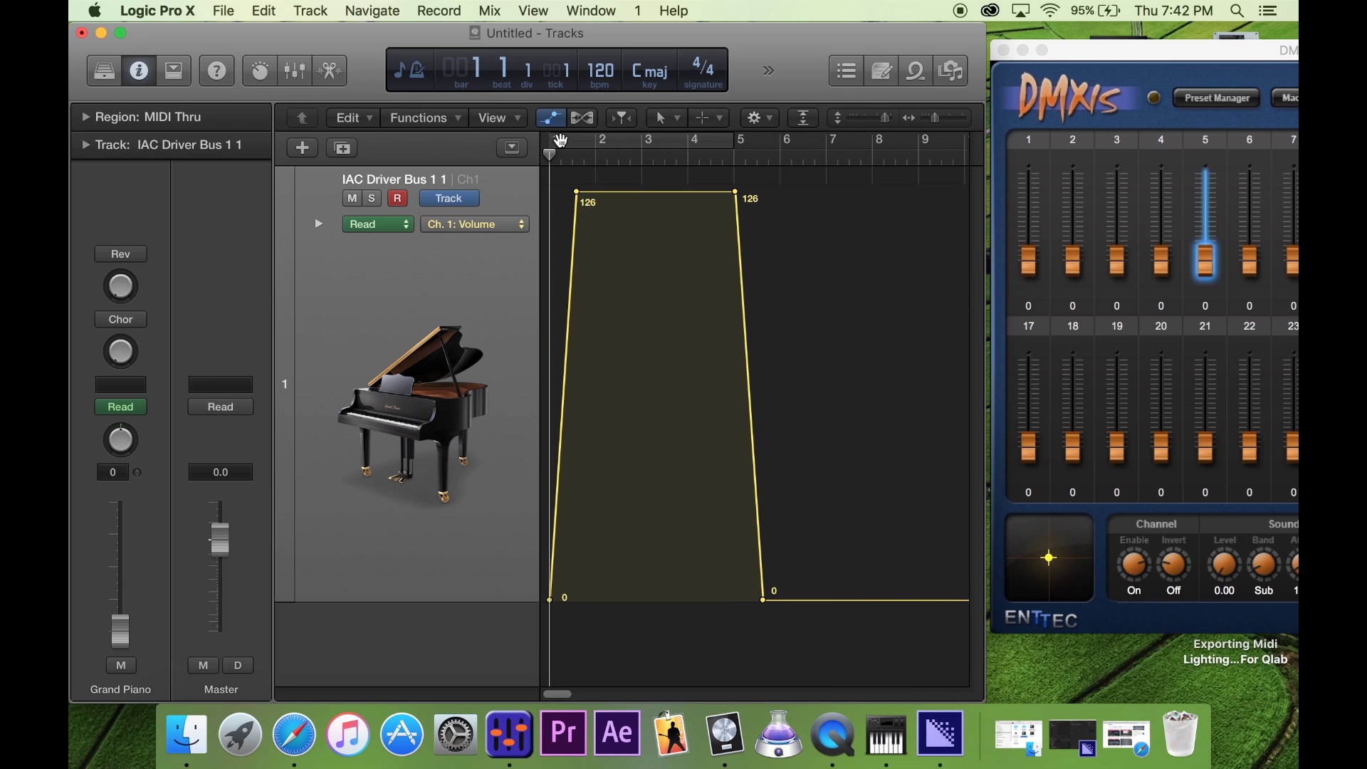
drag(561, 140, 880, 153)
drag(689, 174, 529, 173)
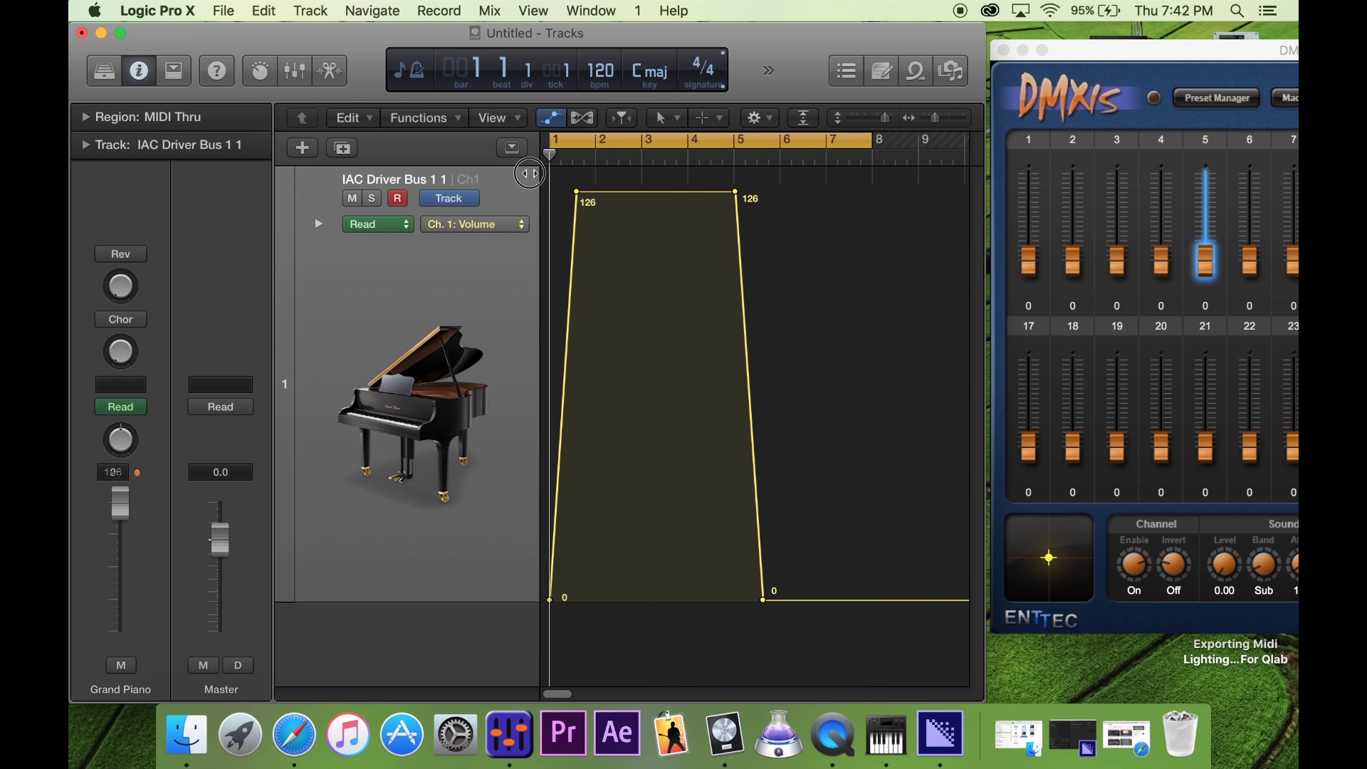
Step: Disarm the track, MIDI-learn DMXIS channel 5's level, and play Logic so it reaches 253
click(398, 203)
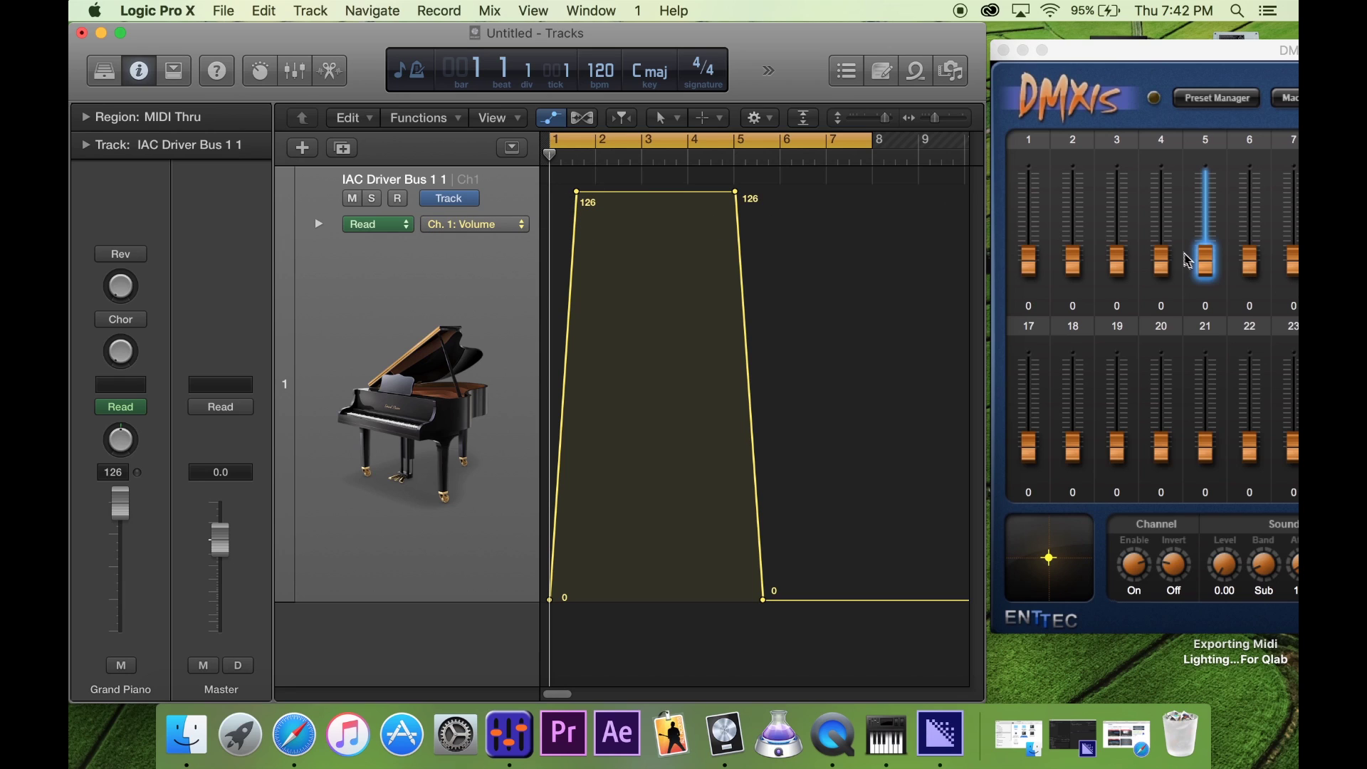
click(1211, 267)
right_click(1211, 268)
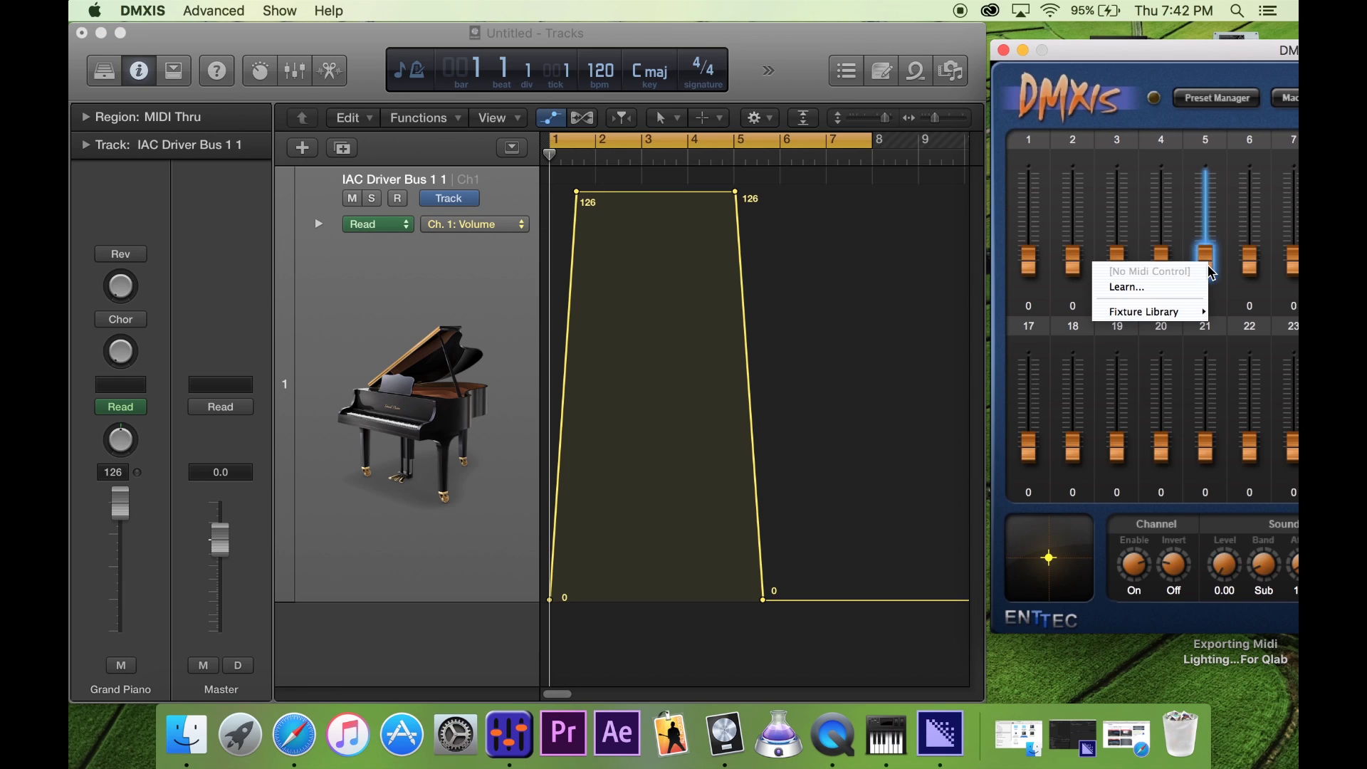
click(1132, 290)
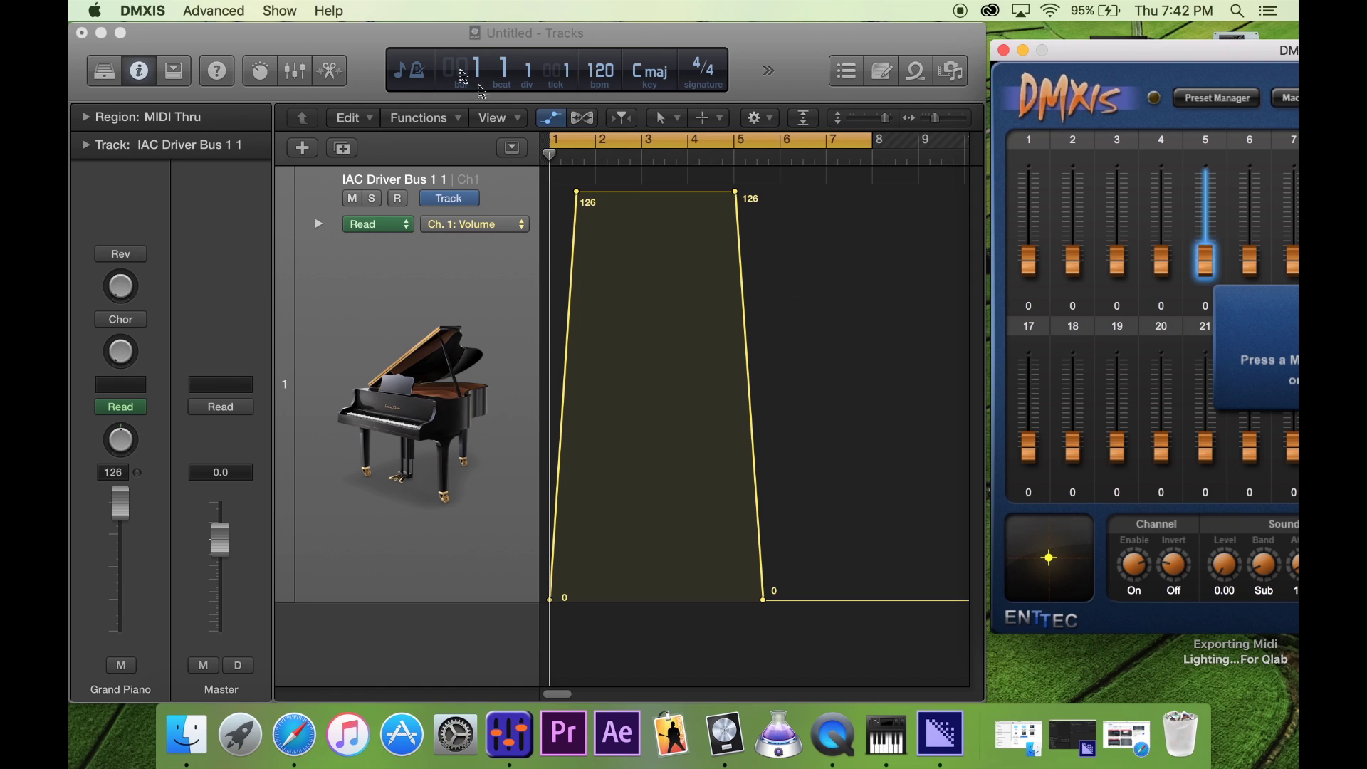
click(365, 43)
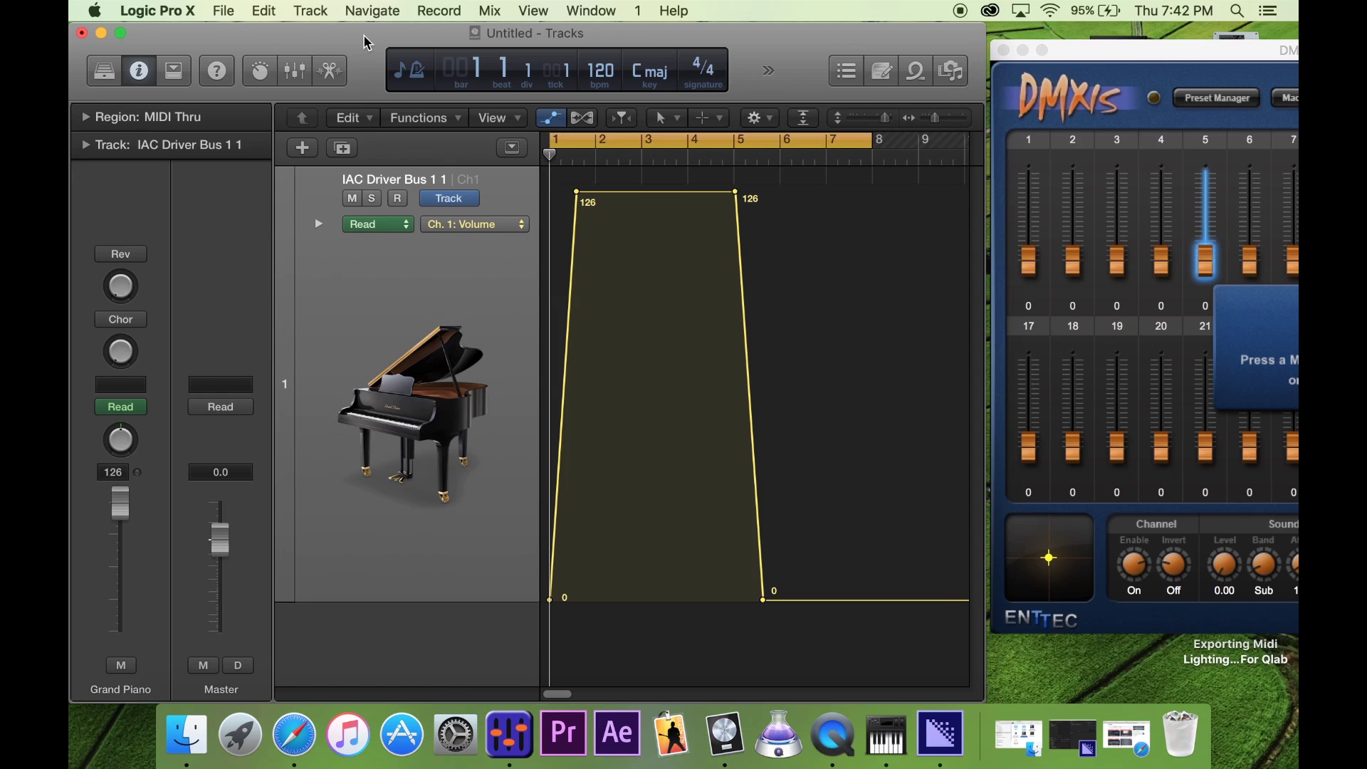
key(space)
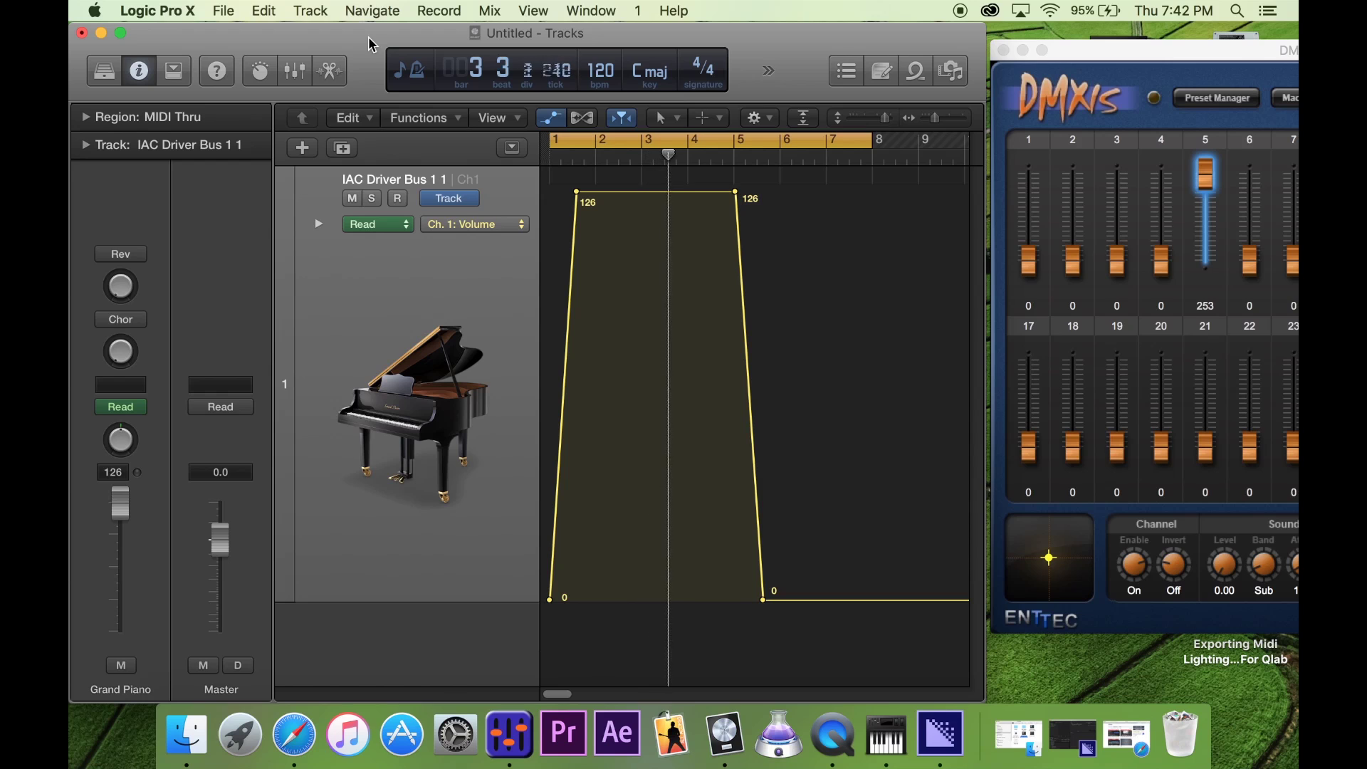
Step: MIDI-learn DMXIS fader 6 from the volume automation, then stop Logic back at bar 1
click(1232, 249)
right_click(1239, 259)
click(1228, 297)
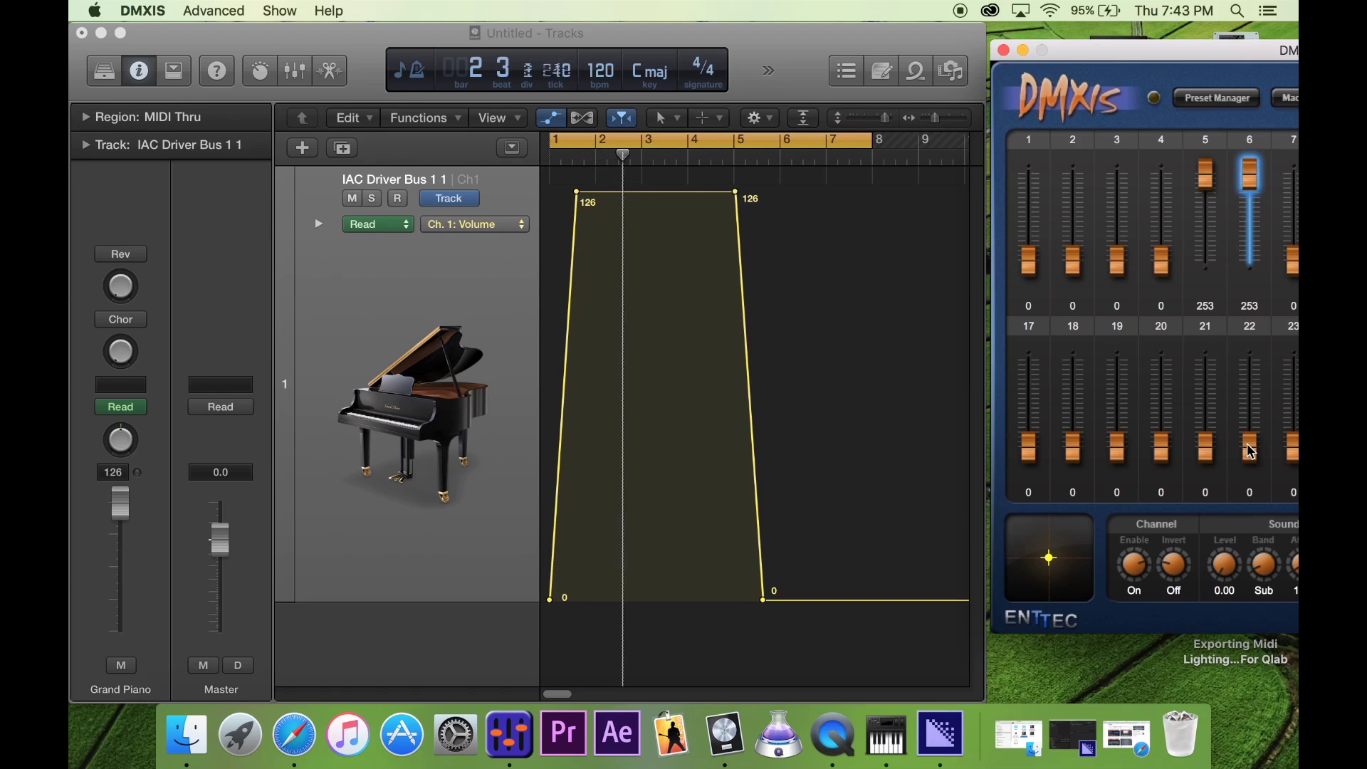
click(781, 36)
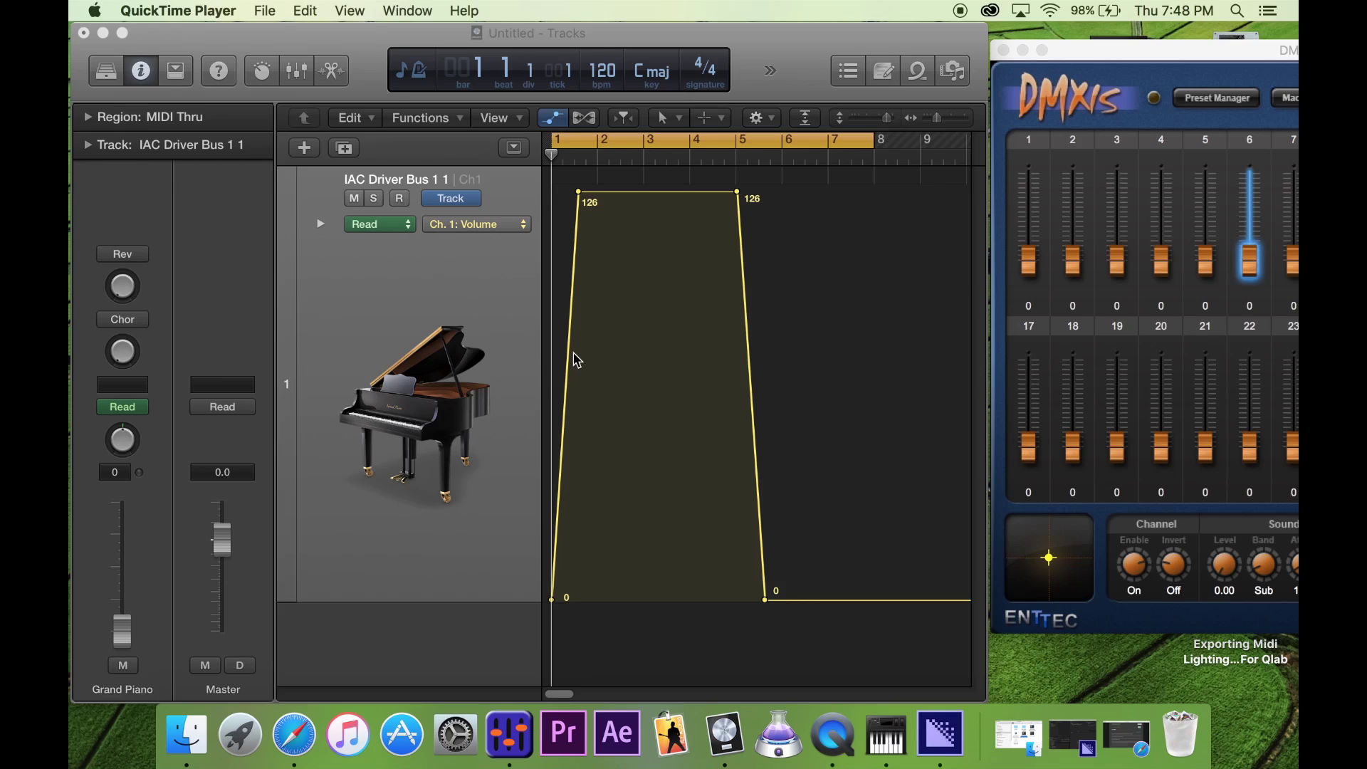
click(380, 34)
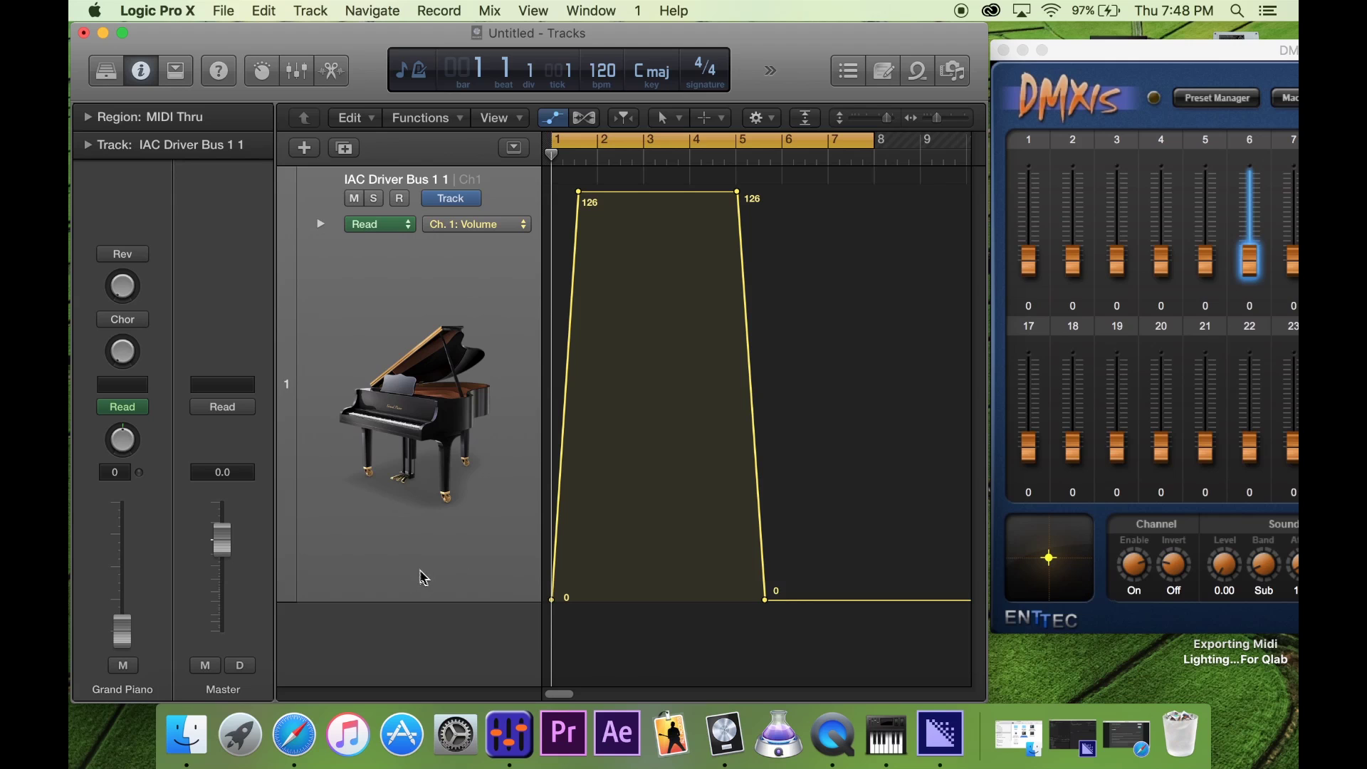
click(294, 734)
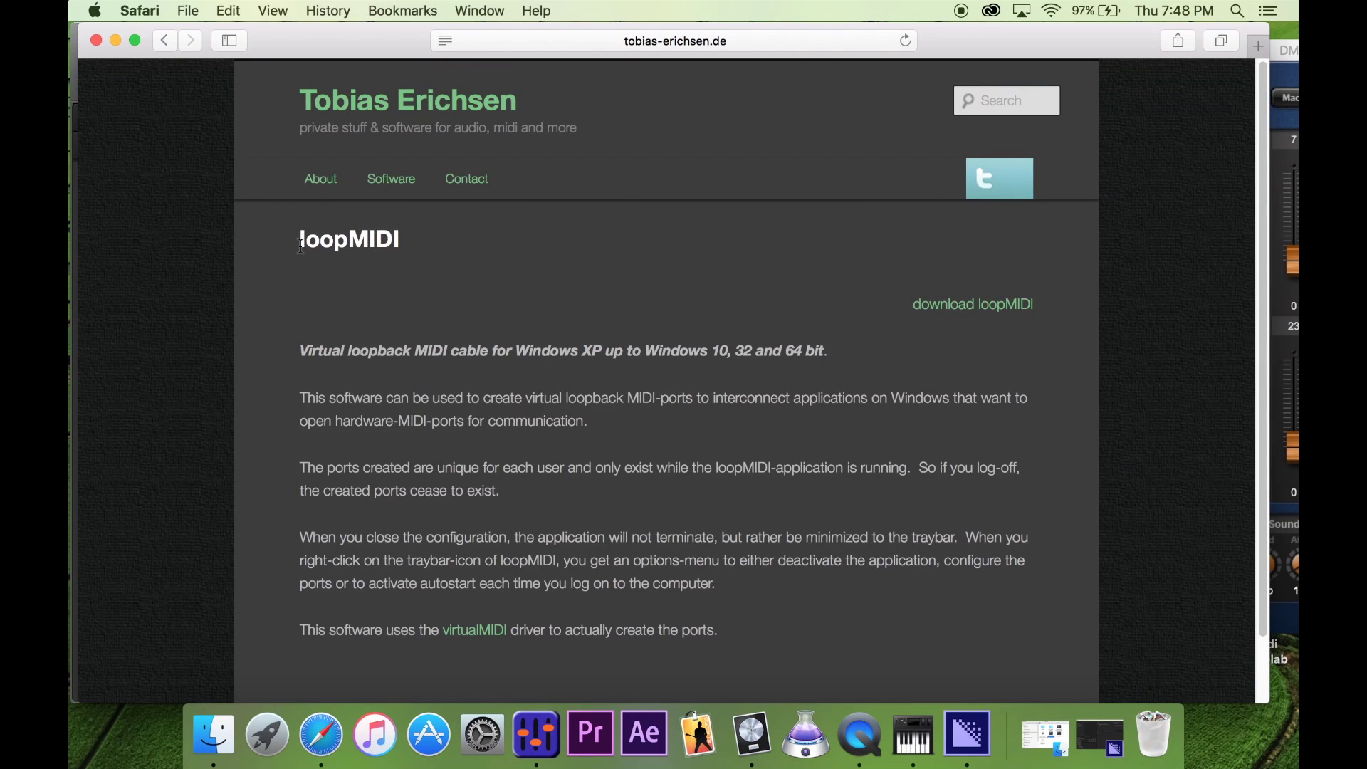
double_click(300, 245)
click(418, 256)
double_click(304, 240)
click(302, 245)
scroll(425, 340, down, 2)
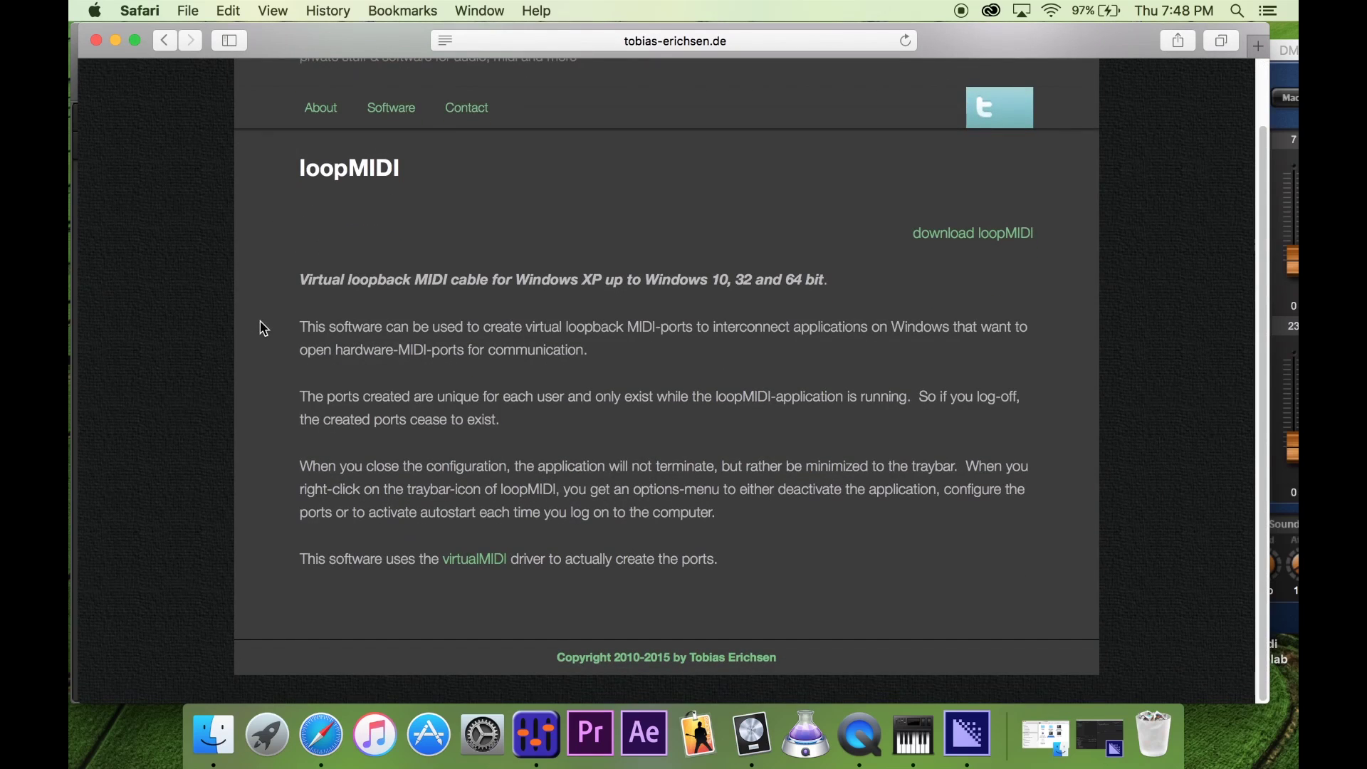
scroll(294, 336, up, 2)
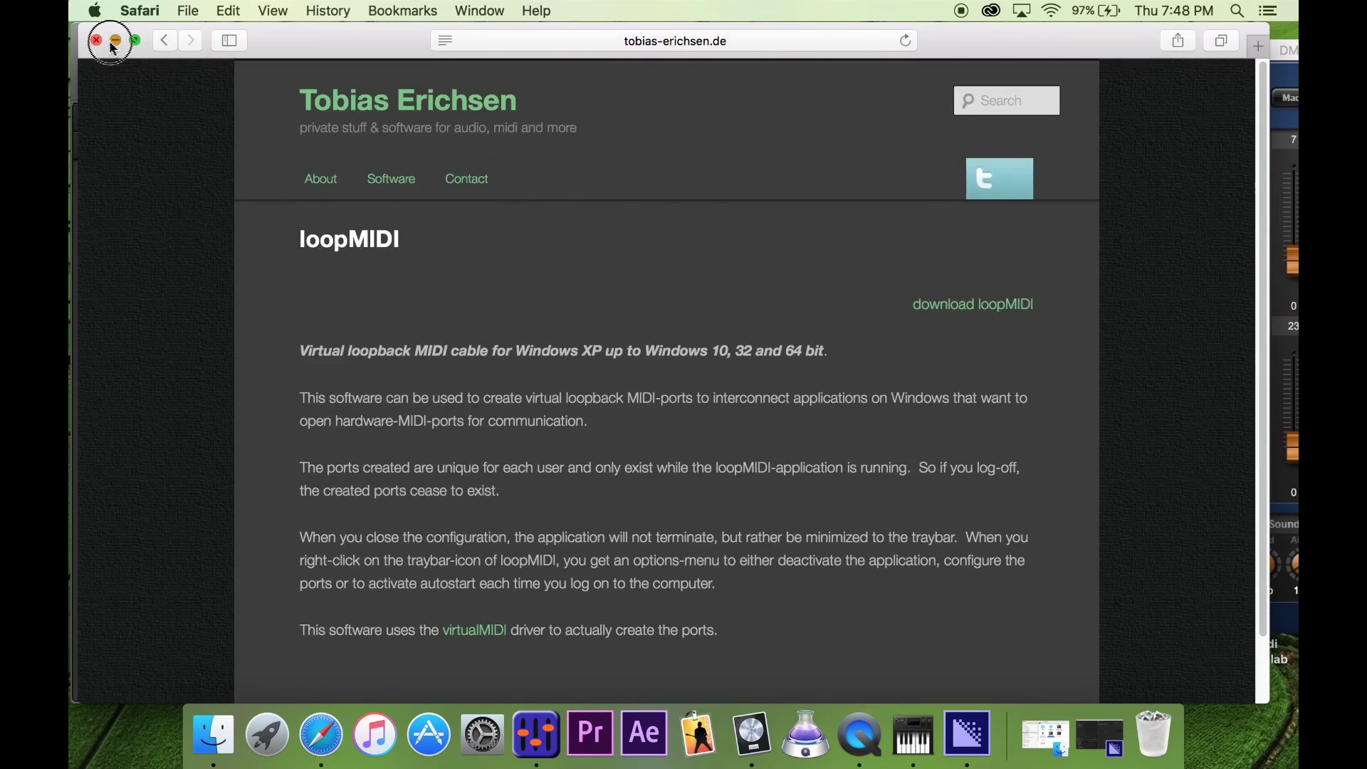
click(115, 40)
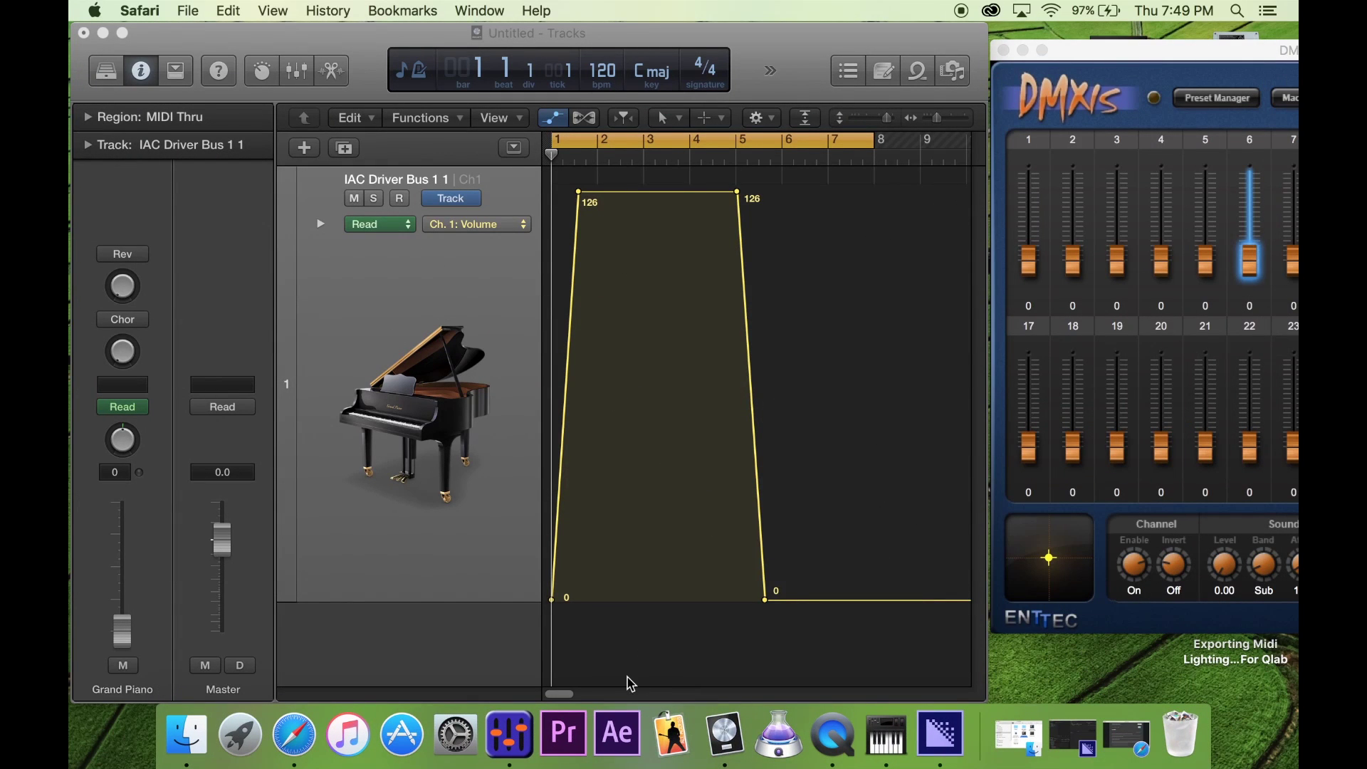
Step: Confirm IAC Driver Bus 1 is ticked in DMXIS Preferences' Audio/MIDI Settings tab
click(294, 733)
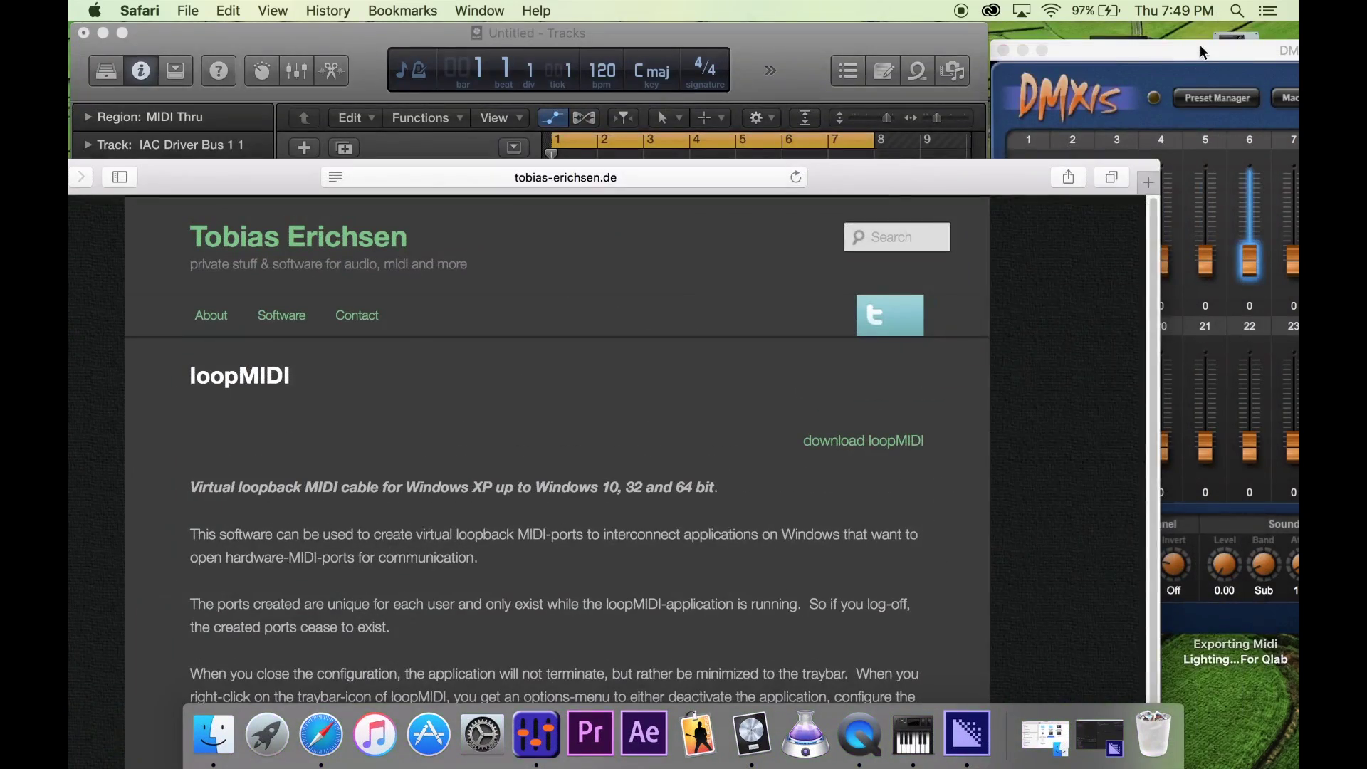
click(1201, 54)
drag(1114, 68, 424, 87)
click(146, 12)
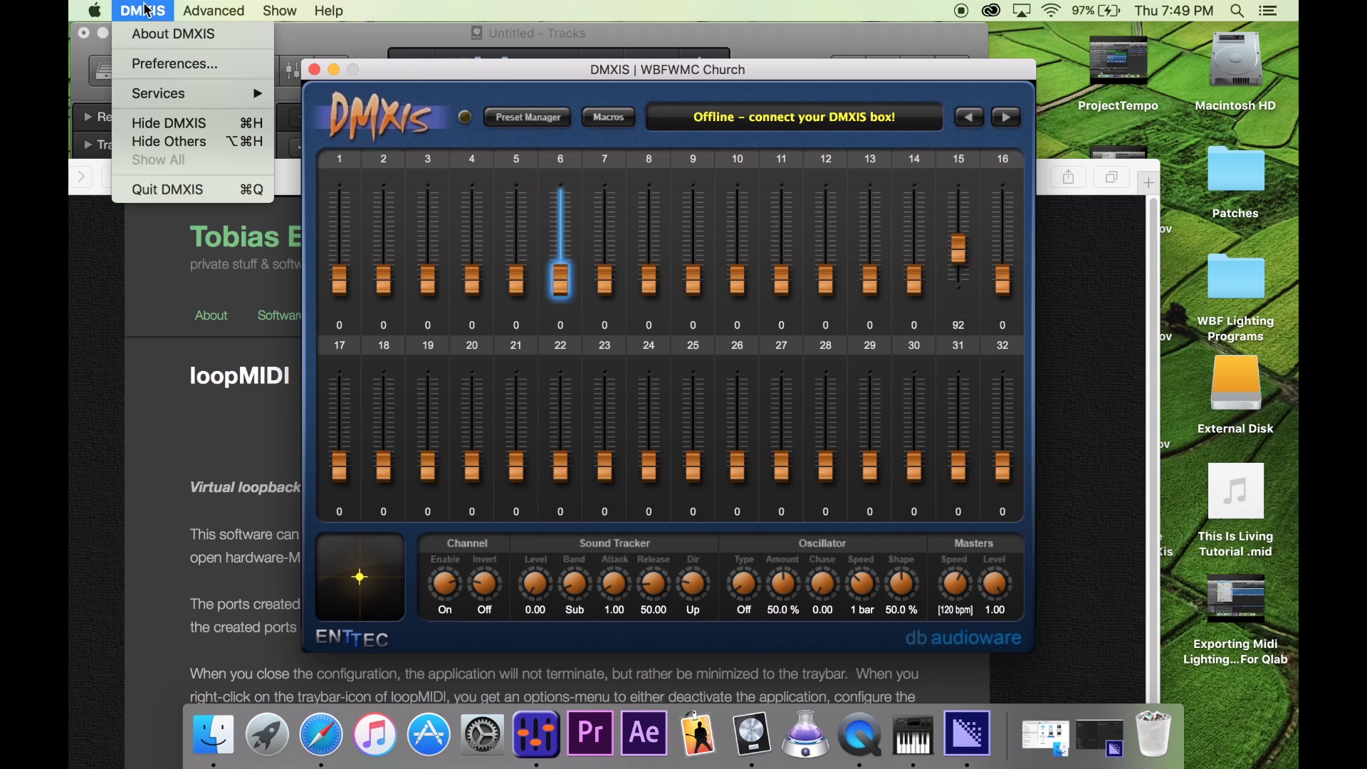
click(189, 65)
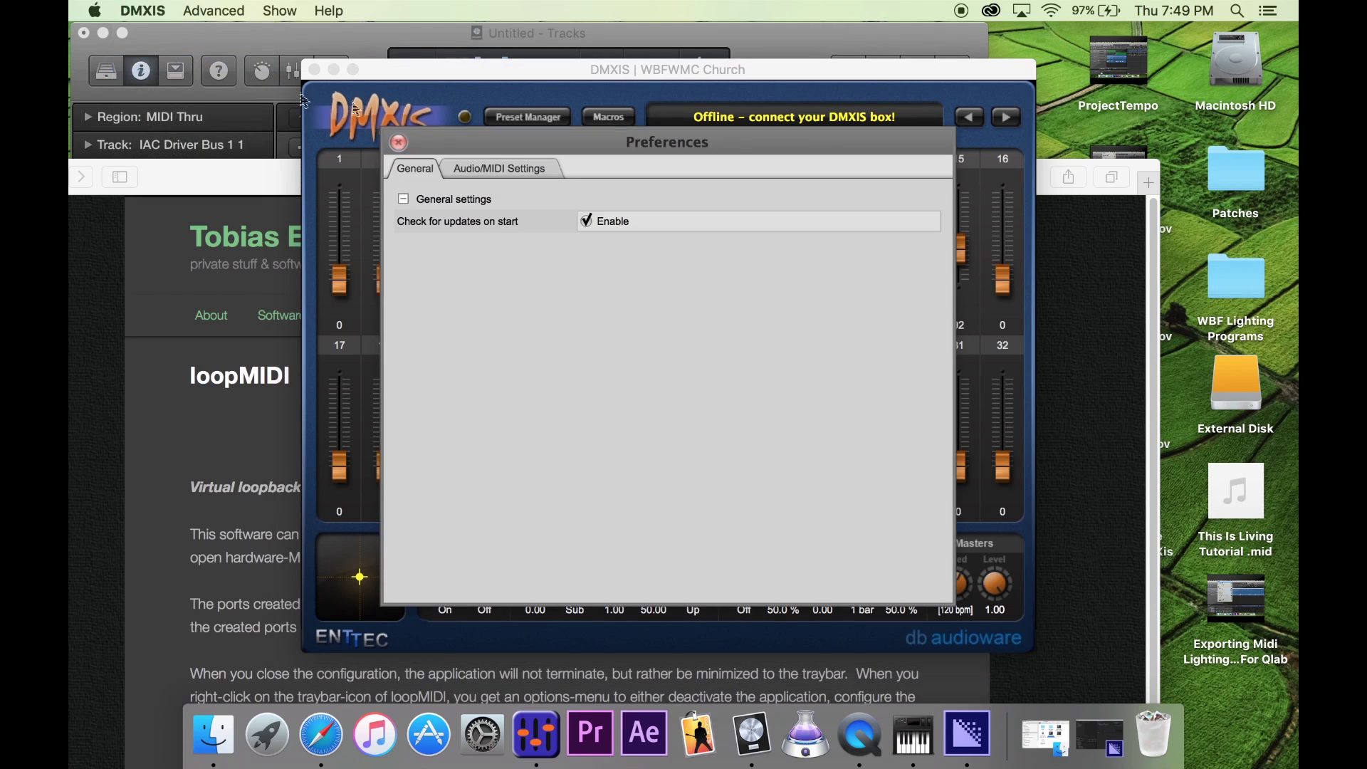
click(483, 169)
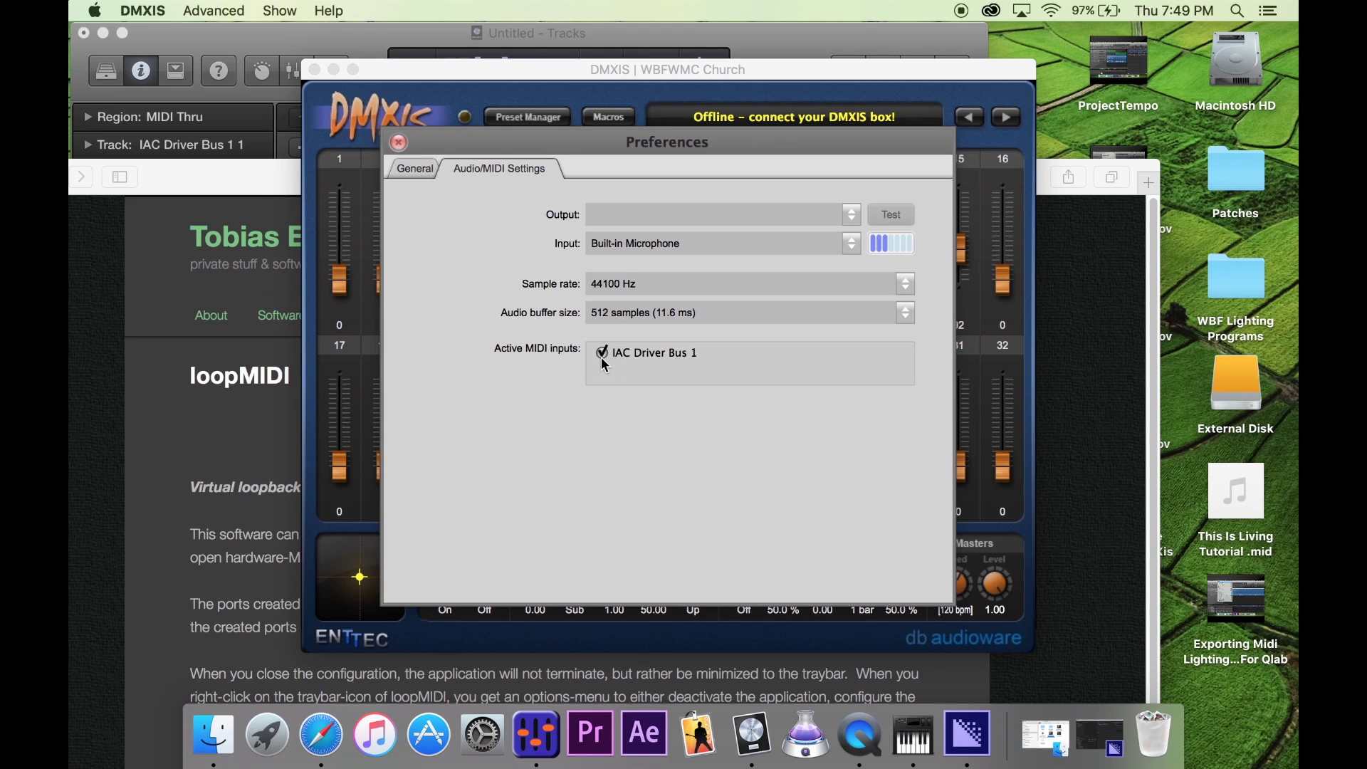
click(400, 143)
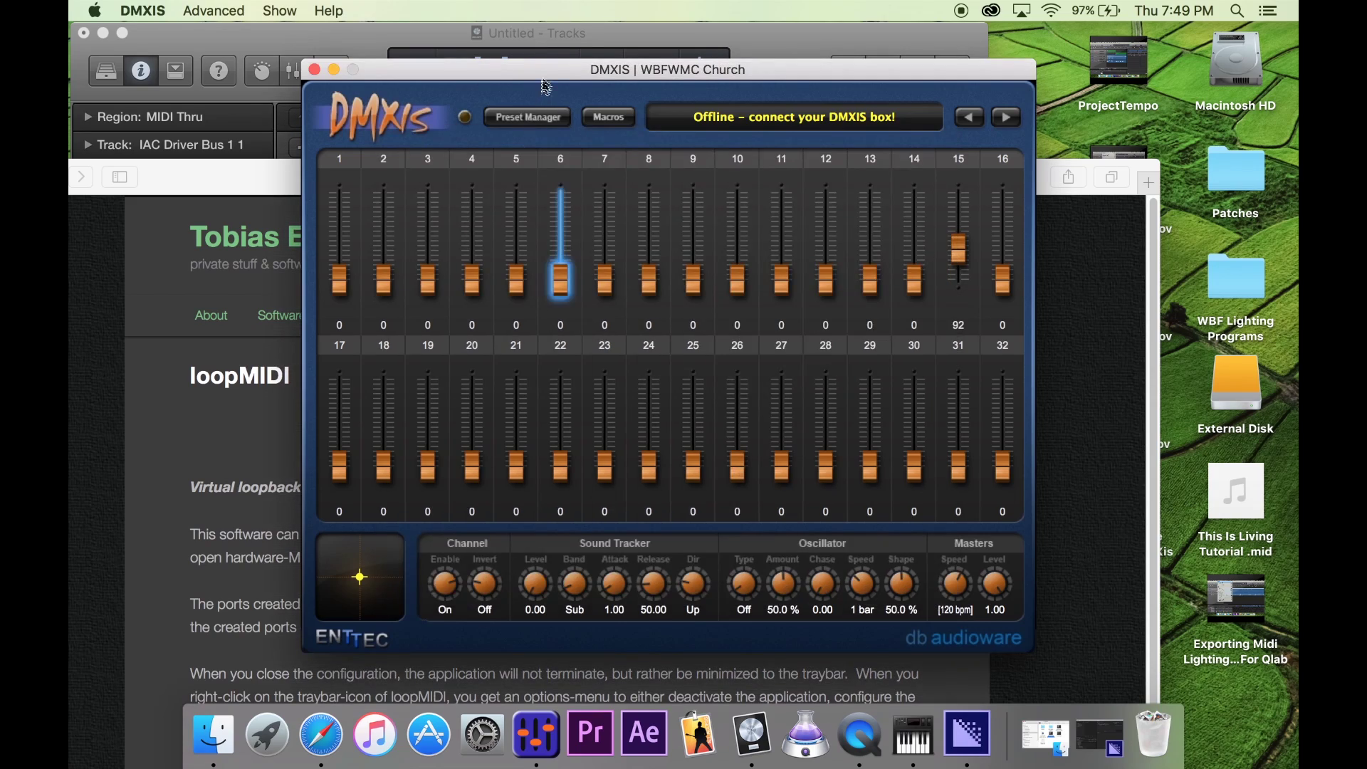
Step: Move the DMXIS mixer to the right, beside Logic's volume automation
drag(387, 63, 480, 69)
click(421, 46)
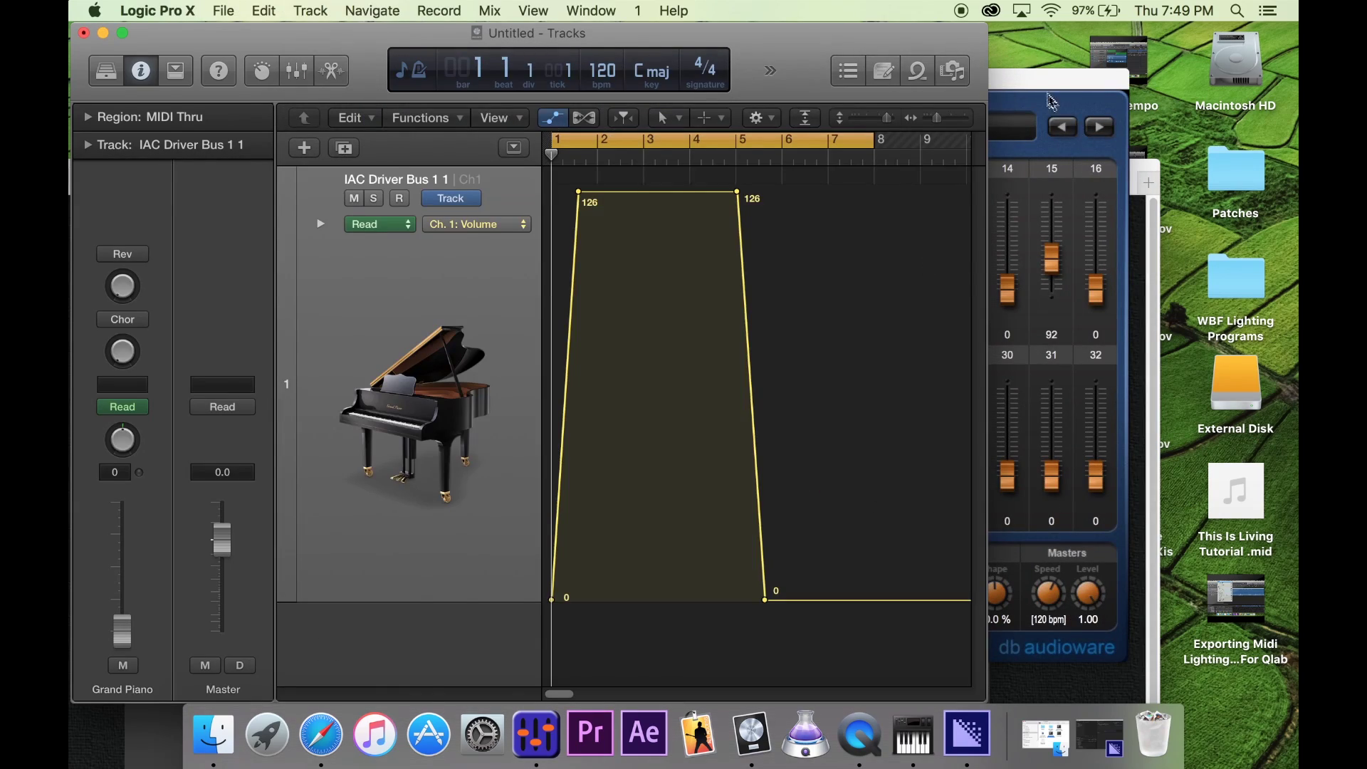
drag(1052, 80, 1299, 102)
drag(784, 101, 1037, 91)
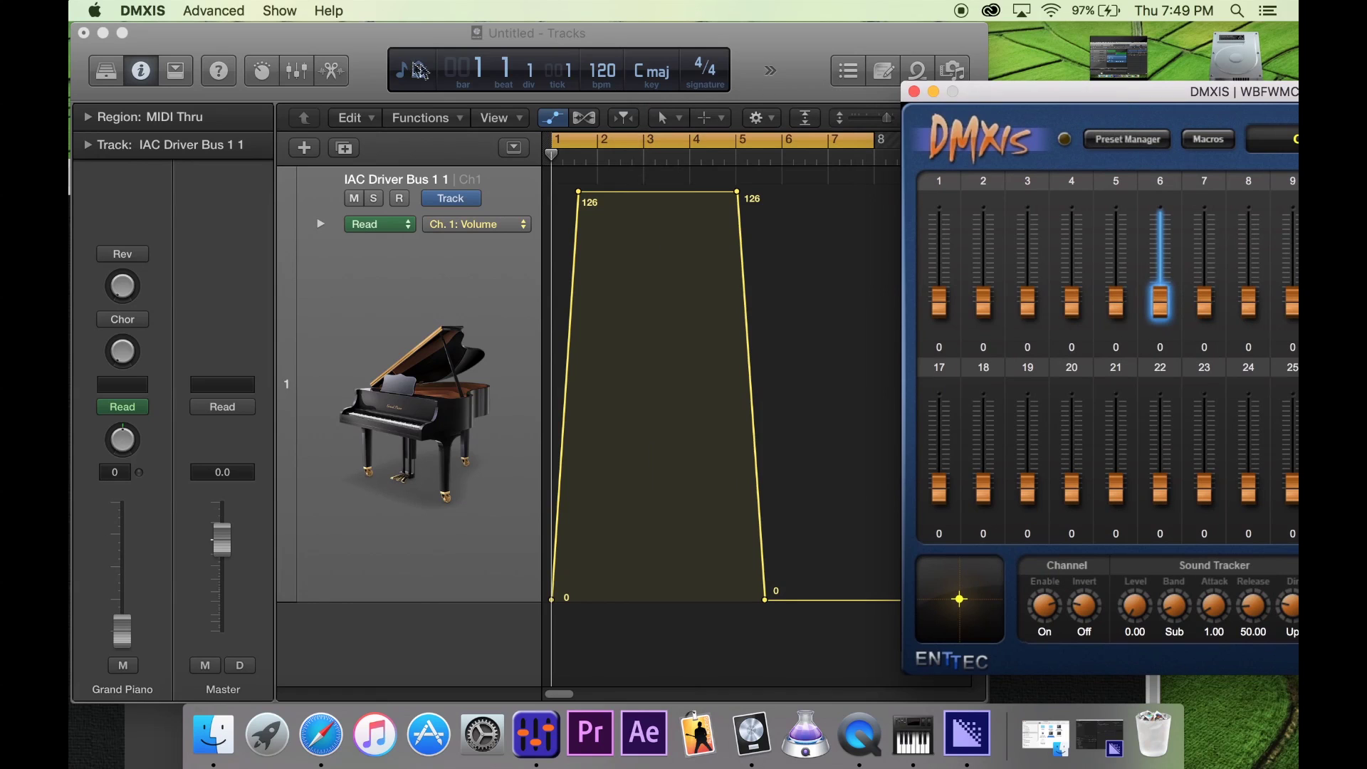